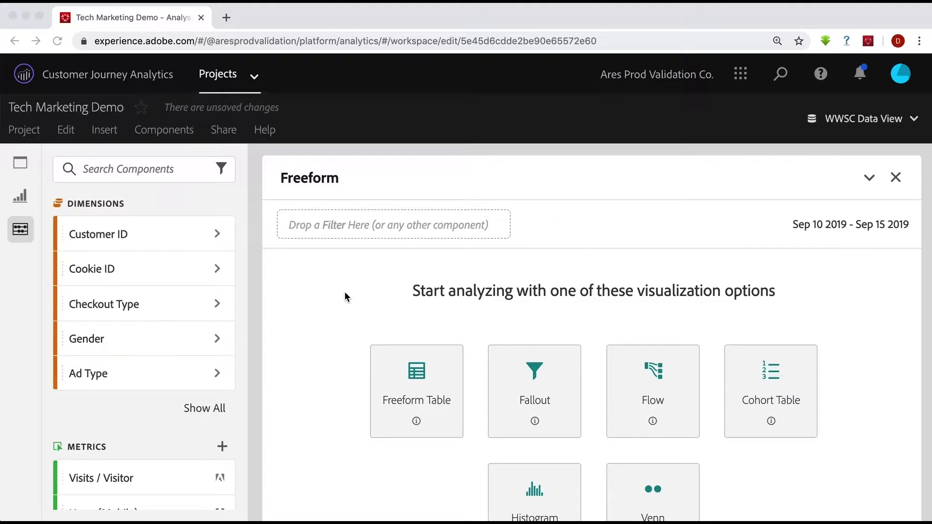
Step: Create a freeform table and break it down by the Data Source dimension whose path starts with _arespro
left_click(420, 378)
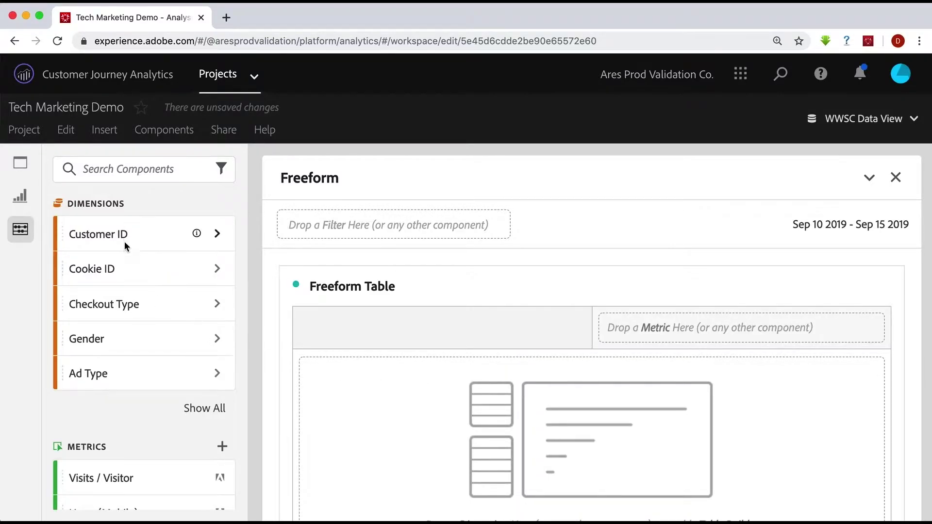
scroll(99, 367, "down", 3)
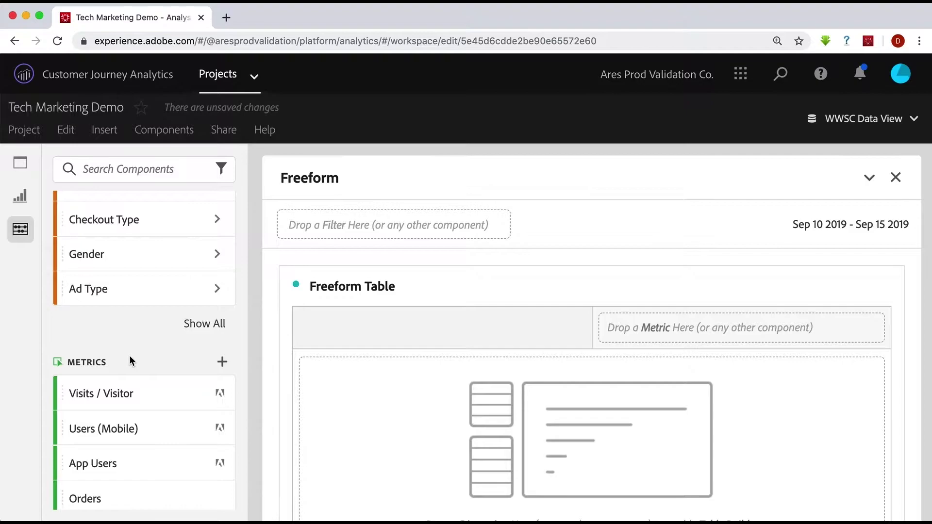
scroll(130, 356, "up", 3)
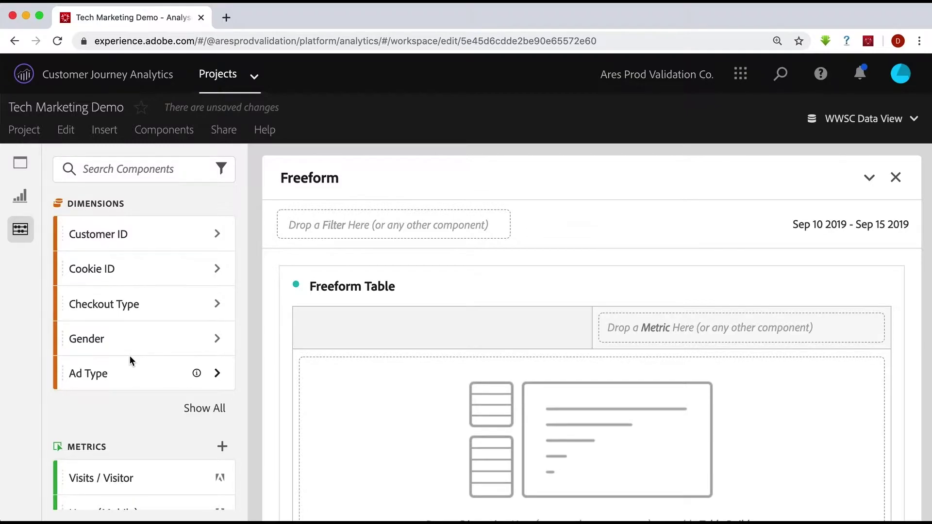
left_click(123, 169)
type("data source")
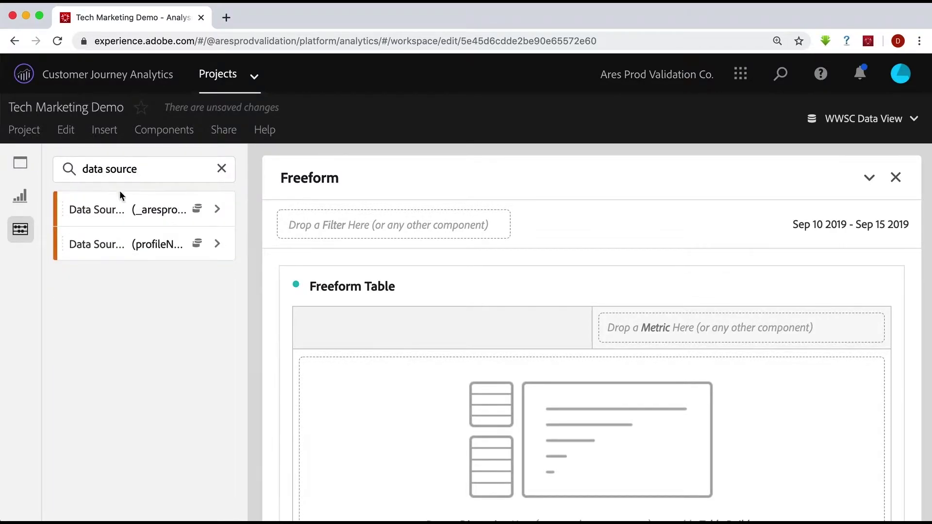
left_click_drag(100, 211, 401, 401)
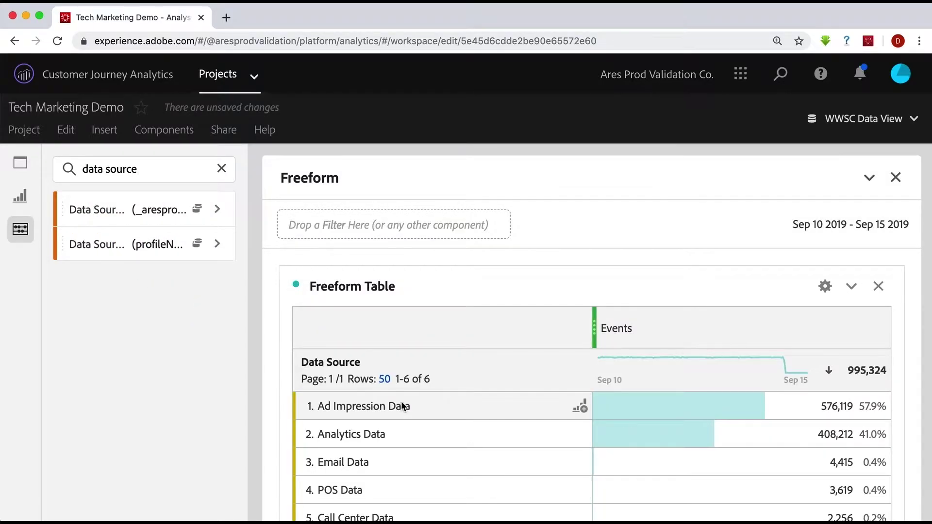
scroll(401, 406, "down", 2)
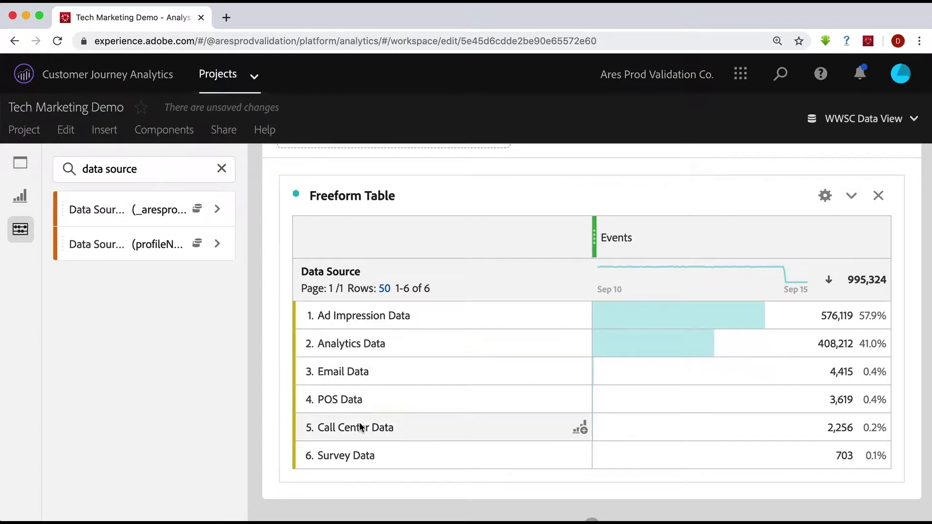
Step: Find the People (visitors) metric and replace the table's Events metric with it
left_click(223, 171)
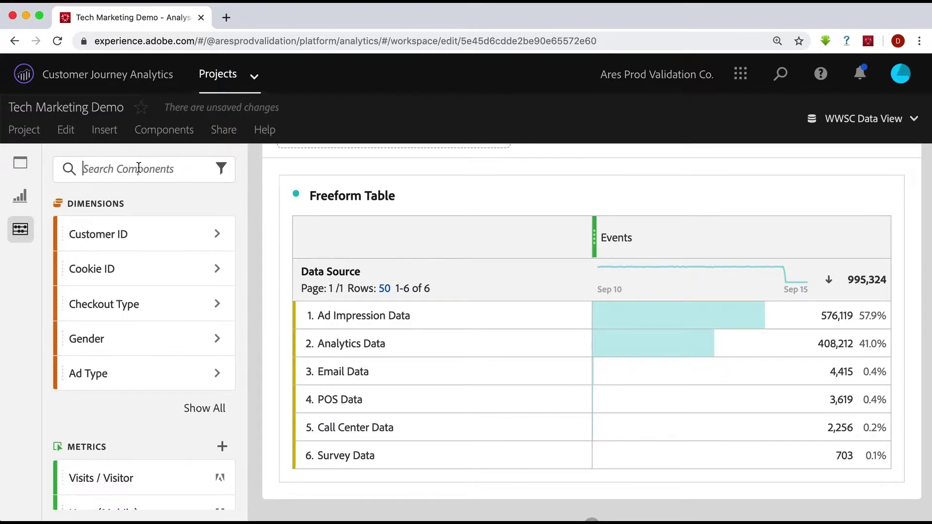
type("people")
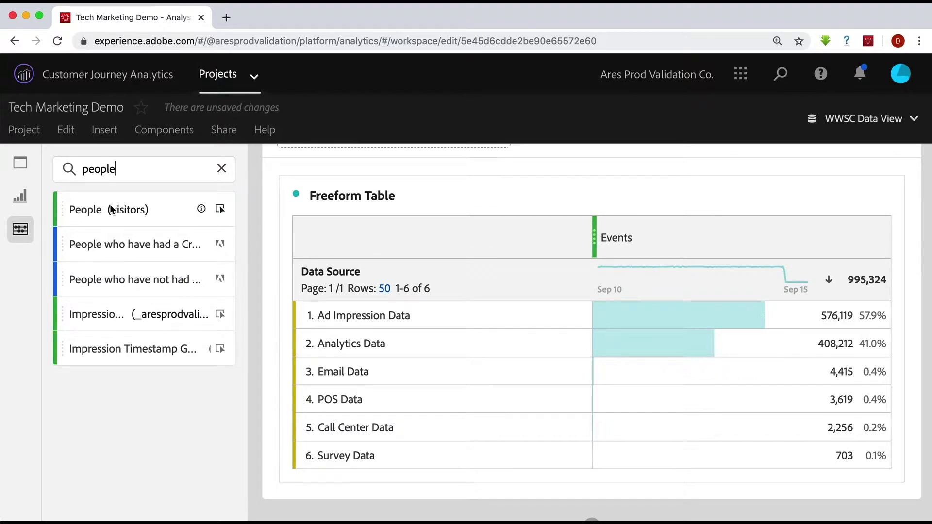
left_click_drag(110, 209, 683, 237)
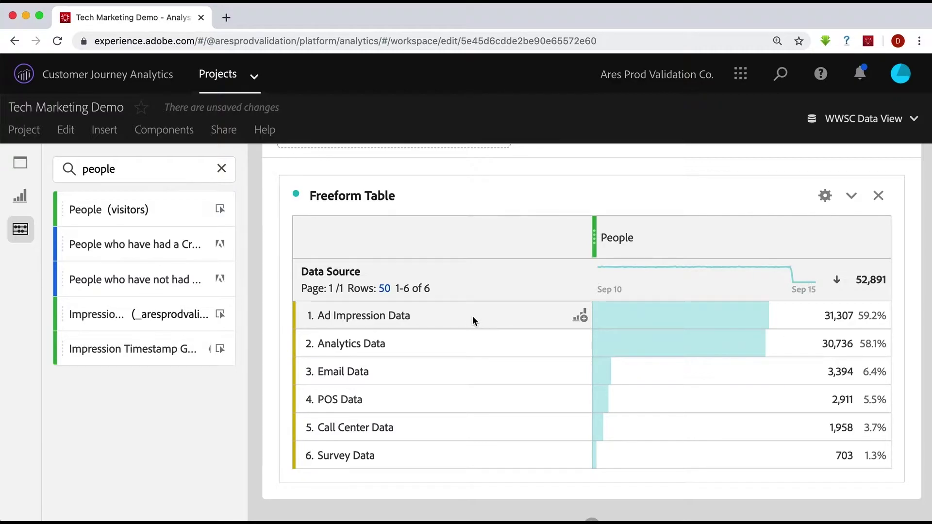
Step: Add a Donut visualization above the freeform table, based on all six Data Source rows of the People metric
left_click_drag(461, 316, 647, 451)
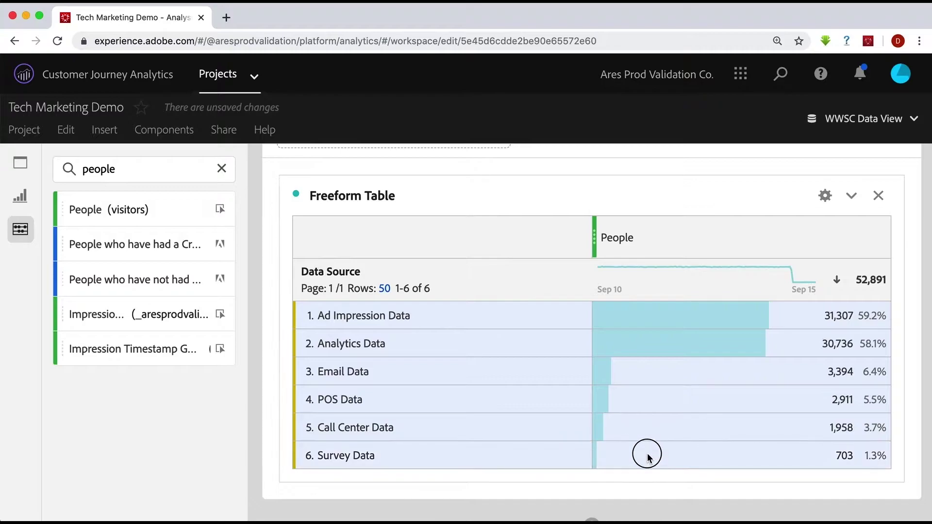
left_click(19, 197)
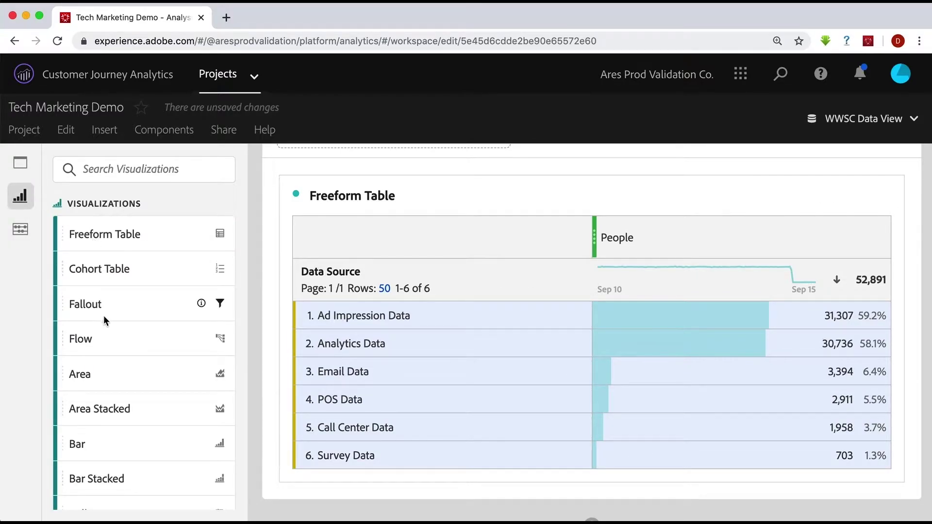
scroll(103, 315, "down", 5)
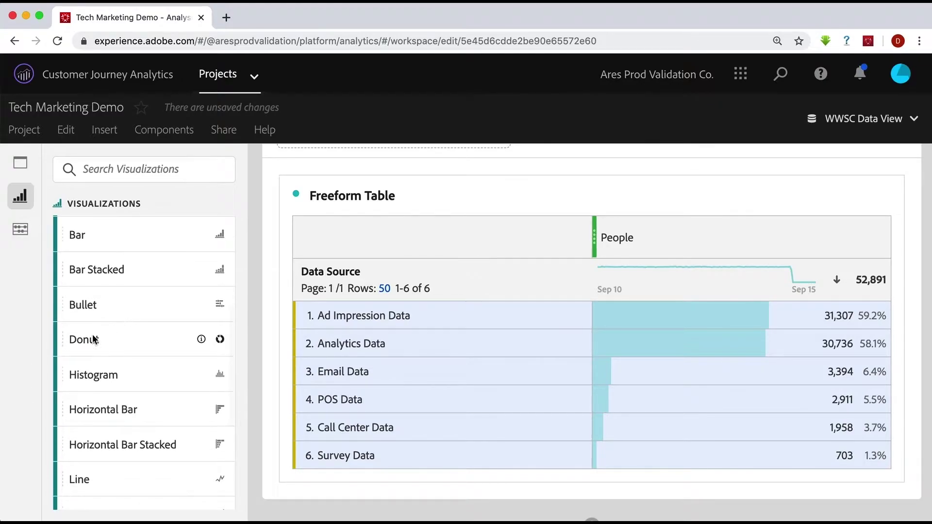
left_click_drag(87, 340, 456, 260)
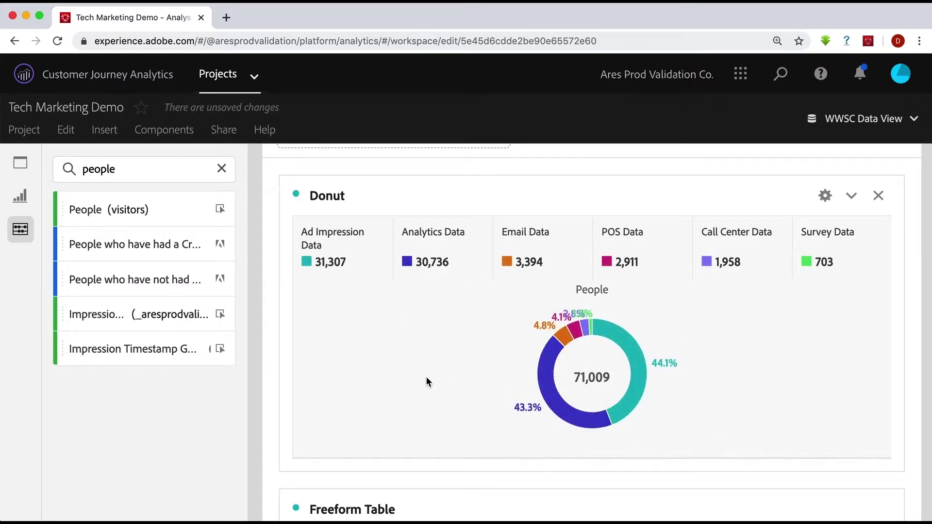
Step: Lock the donut's data source to the selected positions of the freeform table
scroll(427, 378, "down", 2)
scroll(427, 377, "down", 5)
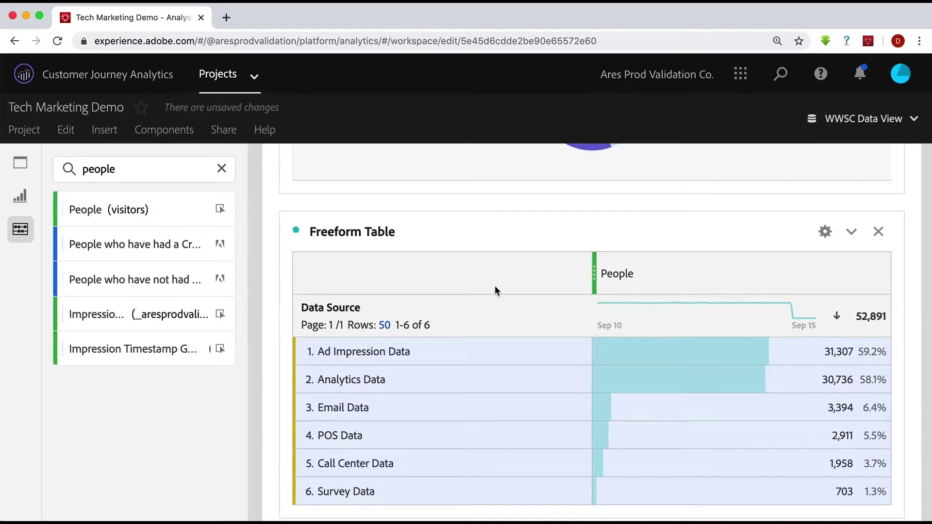
scroll(495, 289, "up", 6)
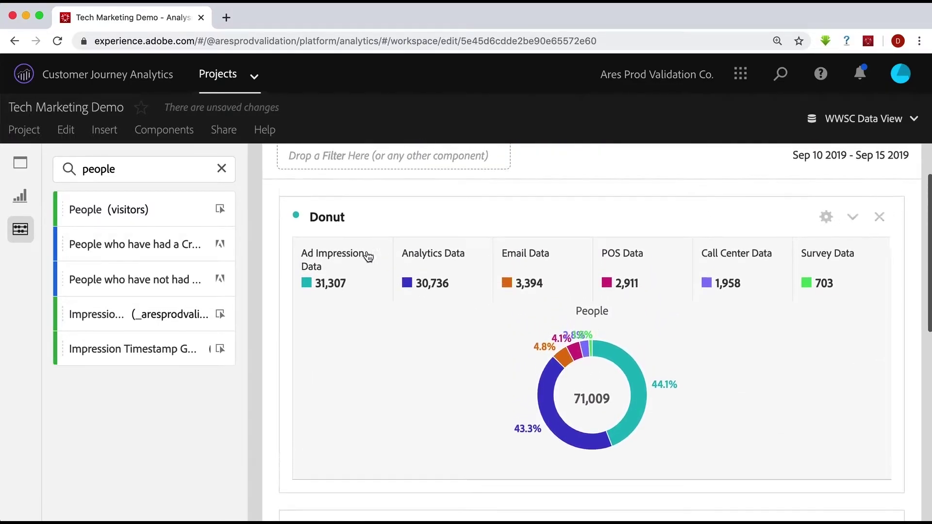
left_click(296, 215)
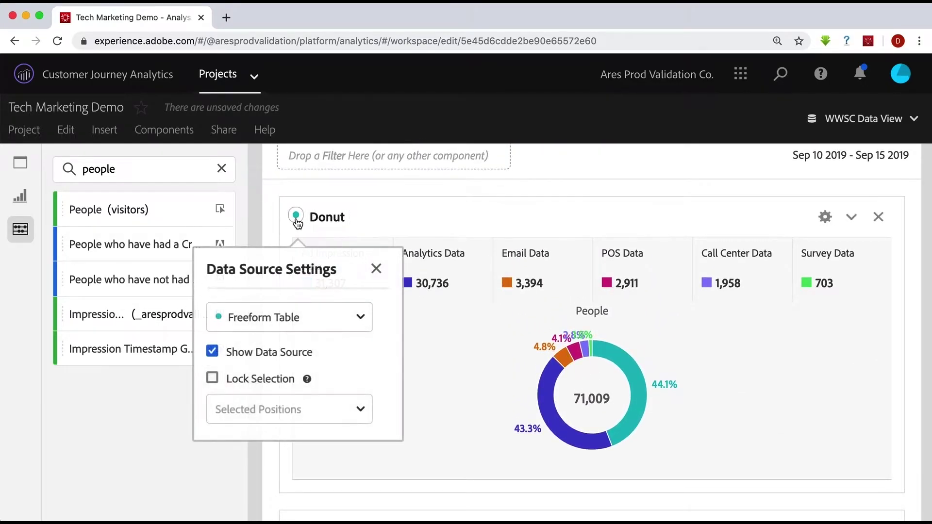
left_click(211, 378)
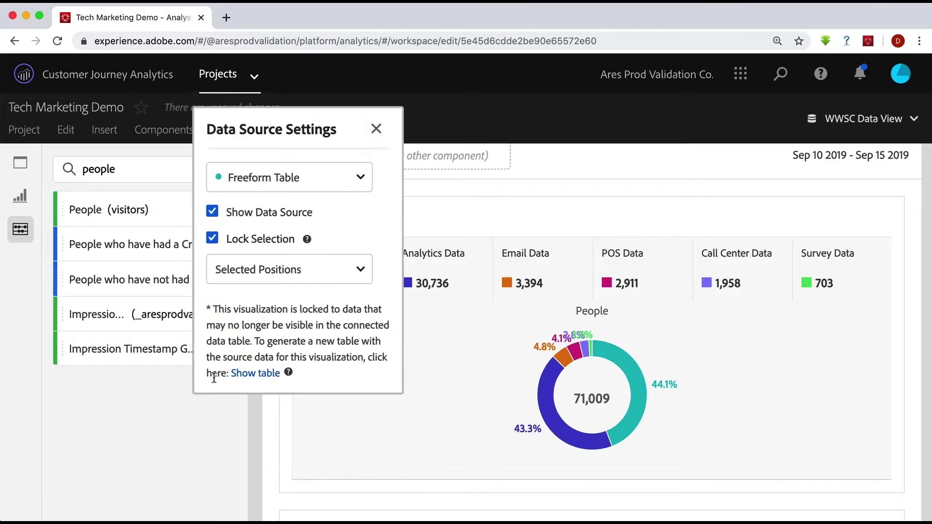
left_click(376, 128)
Step: Clear the component search and add a Venn visualization below the freeform table
scroll(359, 281, "down", 1)
scroll(362, 306, "down", 3)
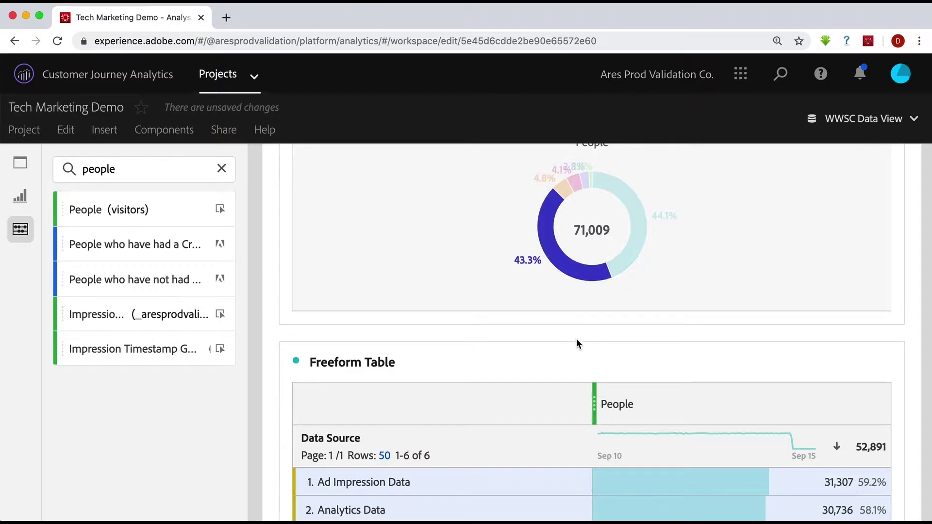
scroll(469, 412, "down", 3)
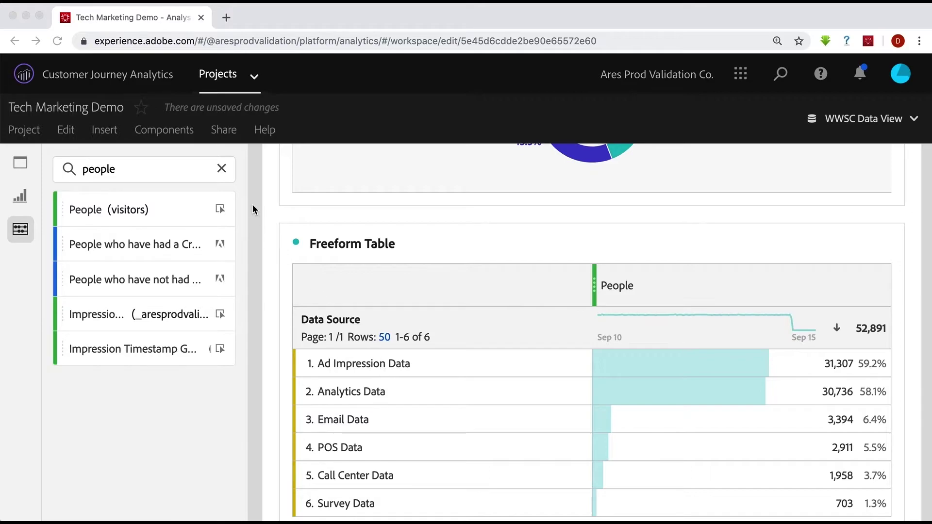
left_click(222, 169)
left_click(222, 169)
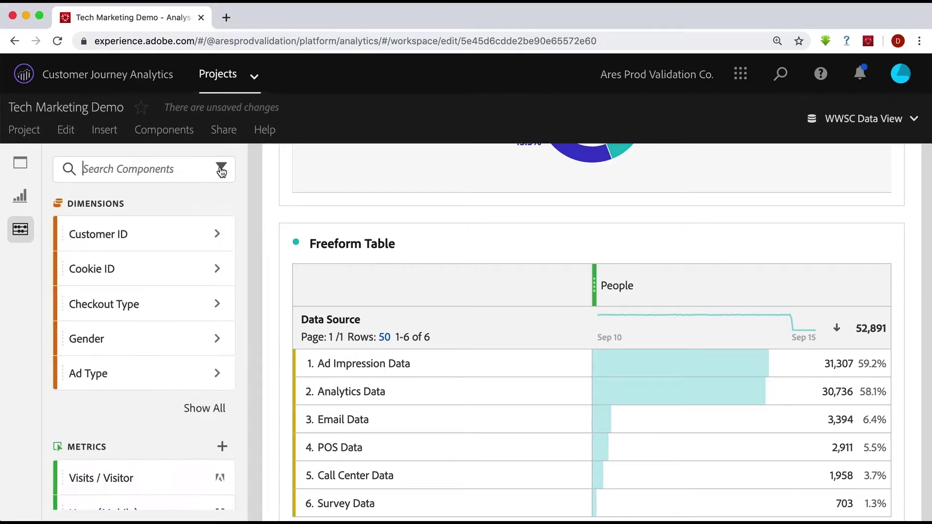
left_click(20, 196)
scroll(339, 314, "down", 3)
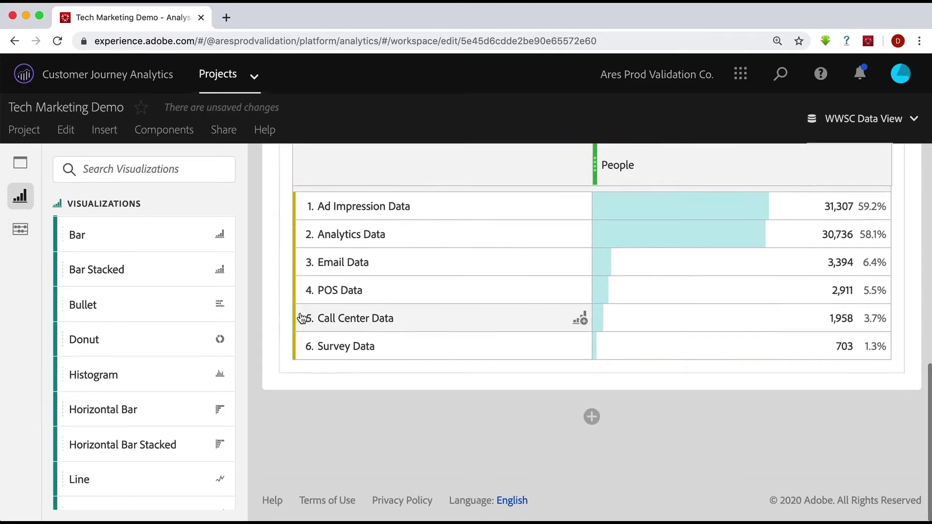
scroll(97, 306, "down", 5)
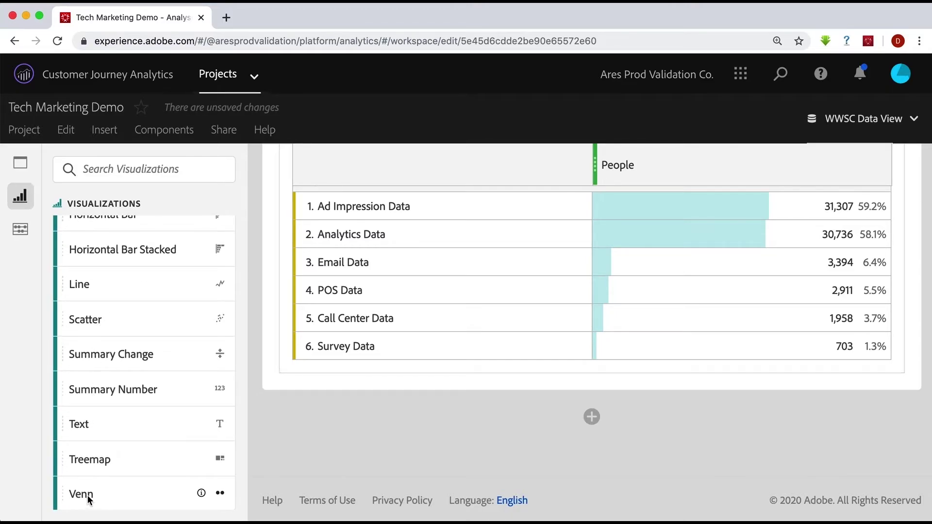
left_click_drag(88, 500, 488, 381)
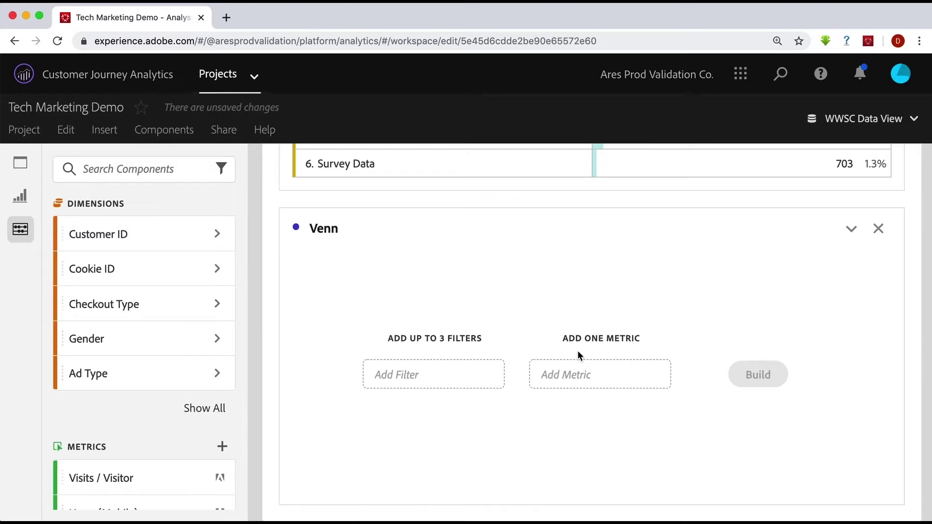
Step: Check the In-store Purchasers filter definition and add the In-store Purchasers, Call Center Purchasers and Online Purchasers filters to the Venn
scroll(135, 381, "down", 10)
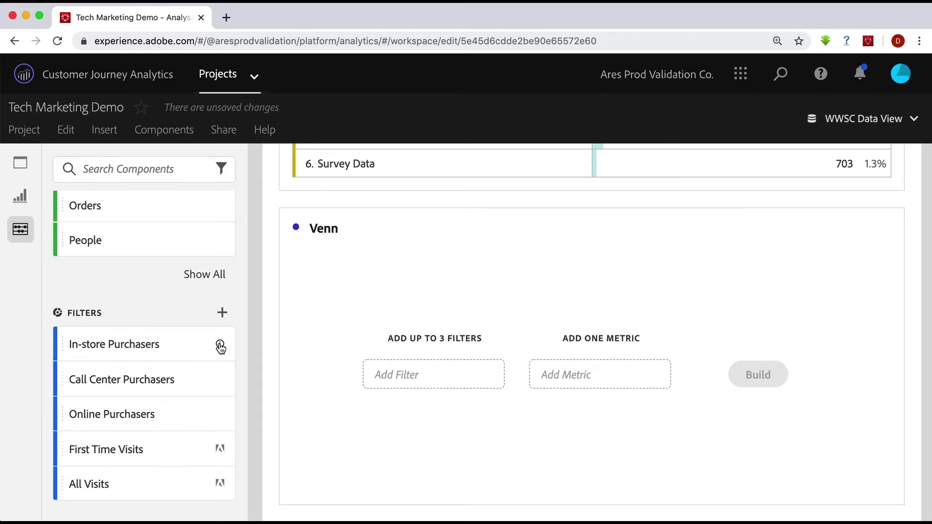
scroll(221, 346, "down", 1)
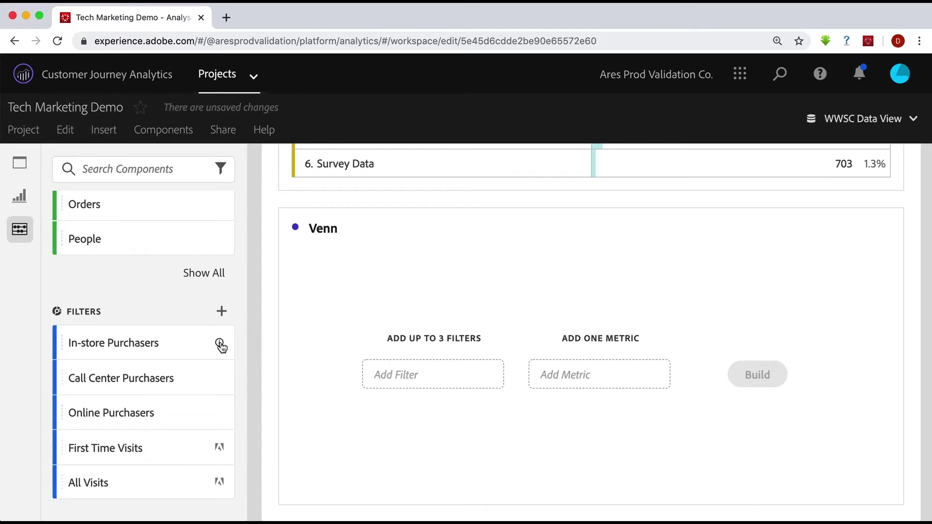
mouse_move(221, 346)
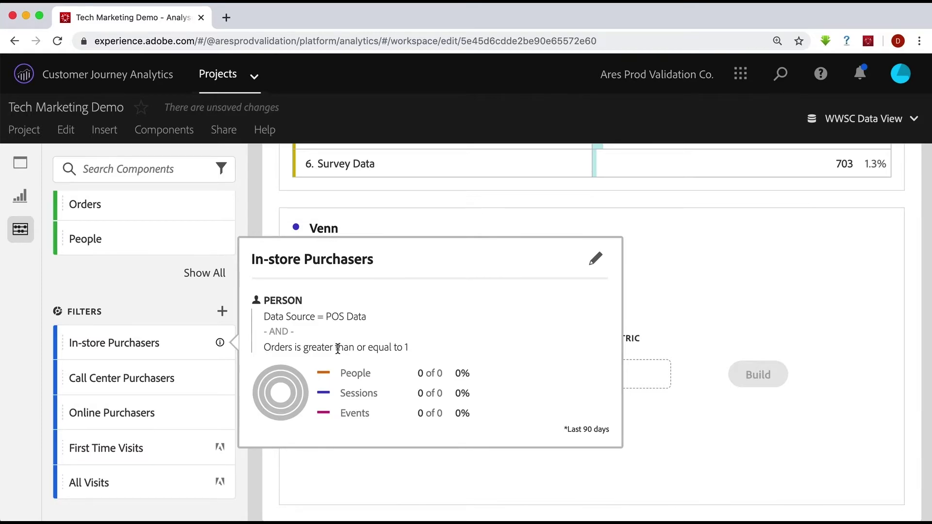
left_click(176, 338)
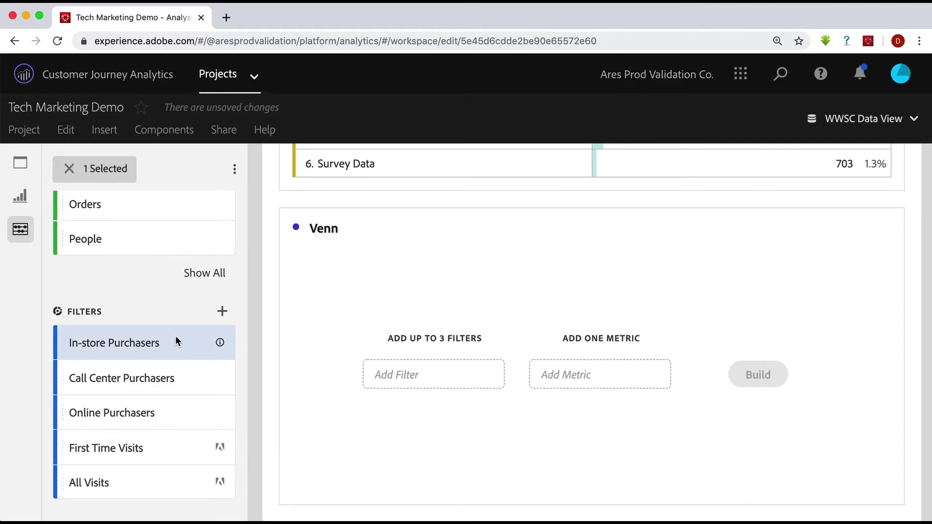
left_click_drag(177, 340, 454, 370)
left_click_drag(135, 378, 416, 392)
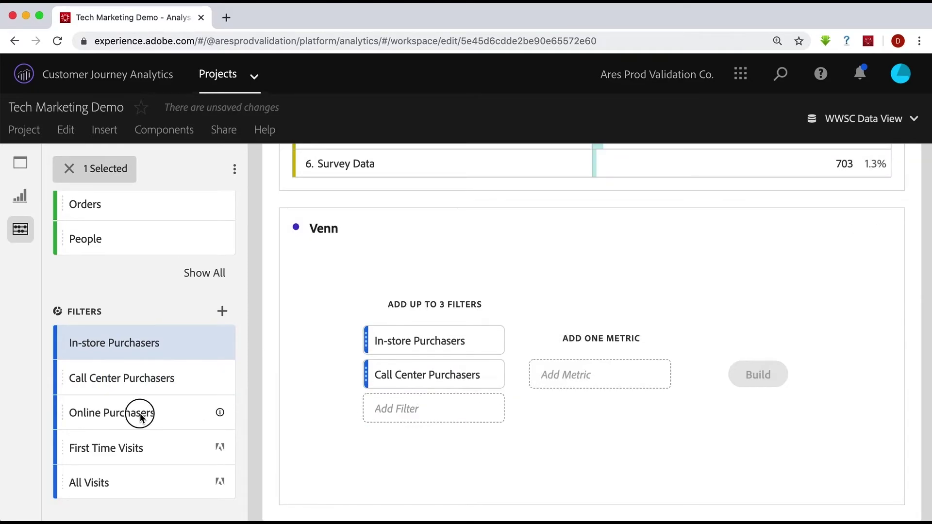
left_click_drag(140, 417, 437, 418)
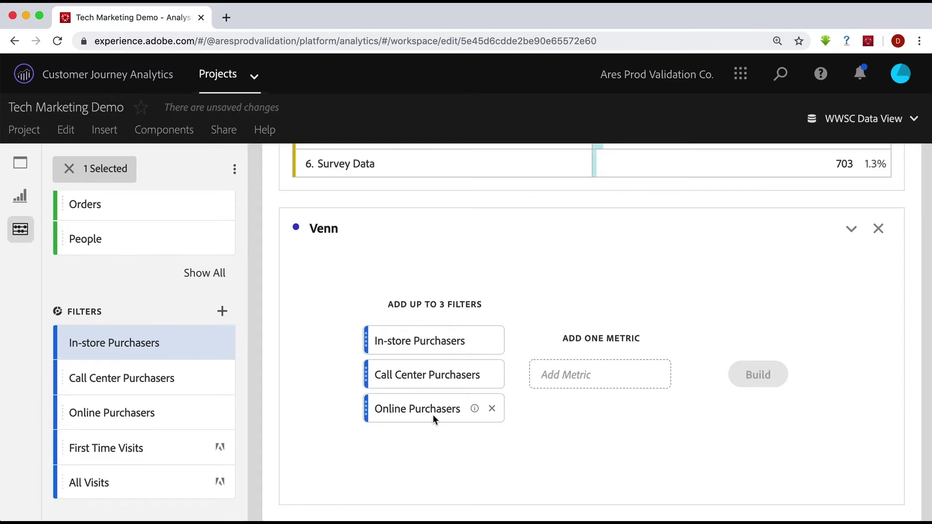
Step: Set People as the Venn's metric, build the diagram and inspect the overlap of all three purchaser groups
left_click_drag(76, 239, 561, 378)
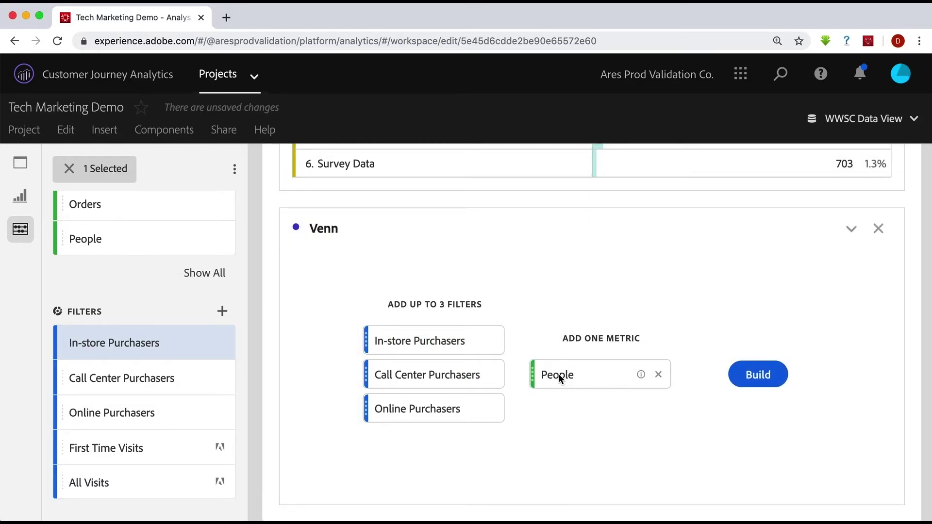
left_click(755, 375)
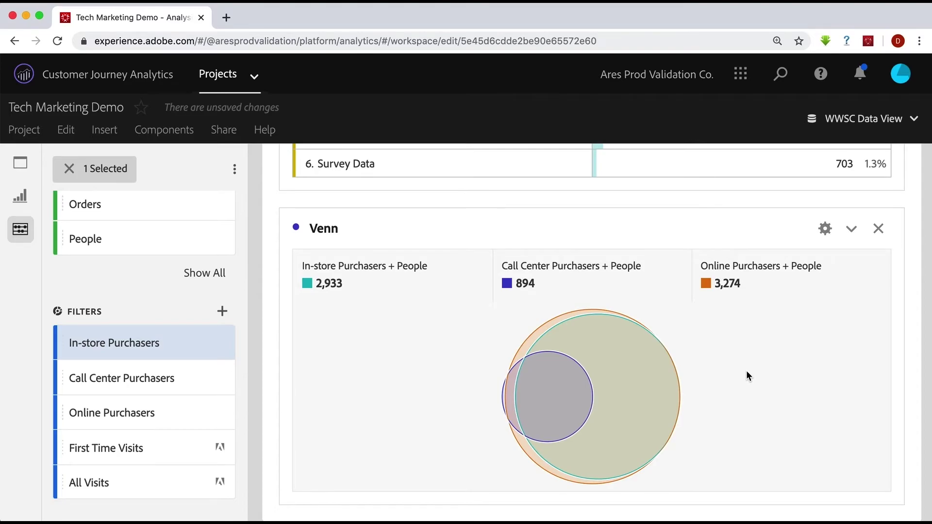
scroll(746, 371, "down", 2)
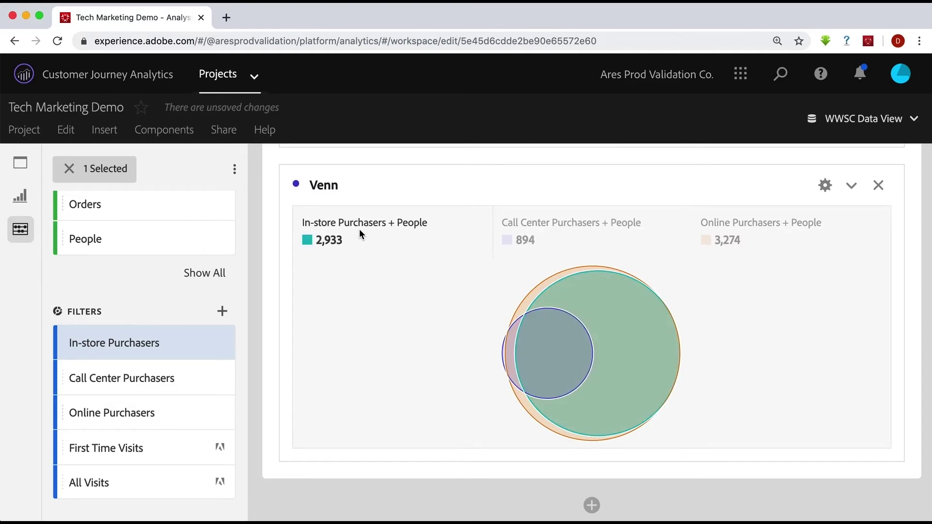
mouse_move(541, 334)
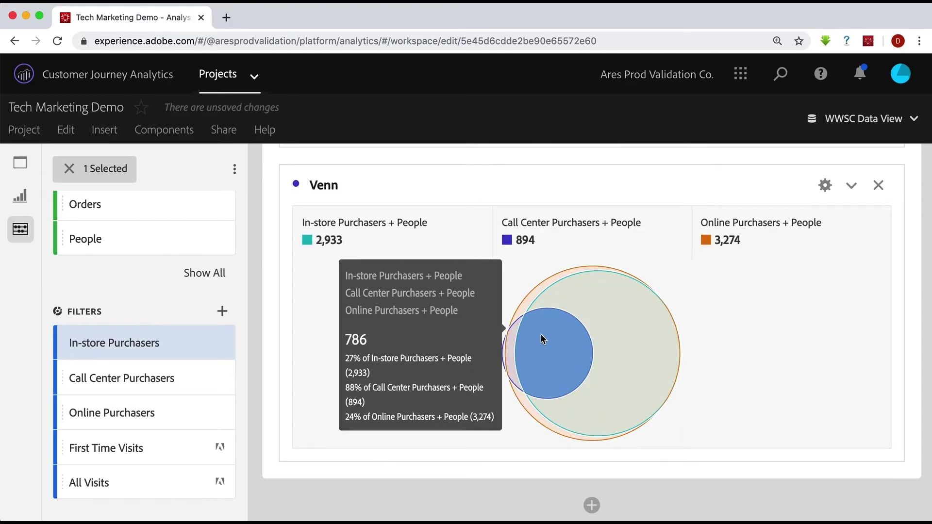